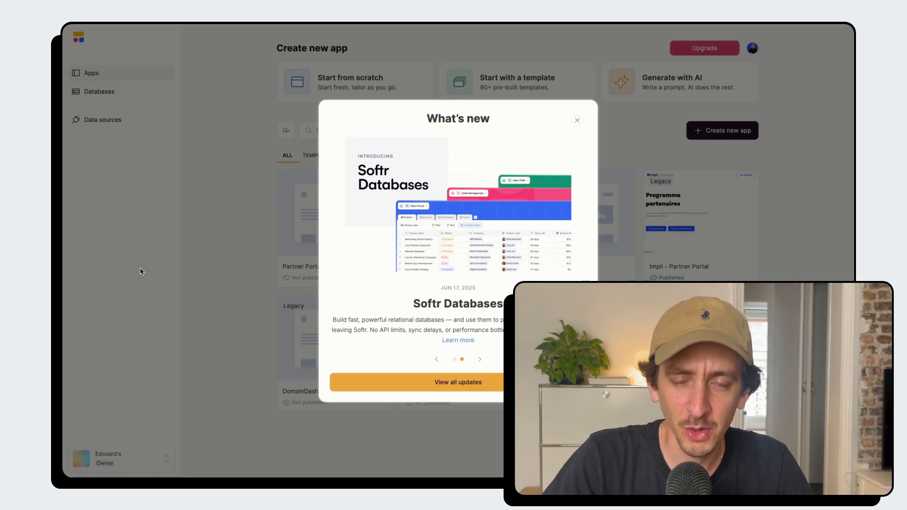
# Open the details of the Softr Databases announcement and read the page through to the AI and template sections.
pyautogui.click(468, 340)
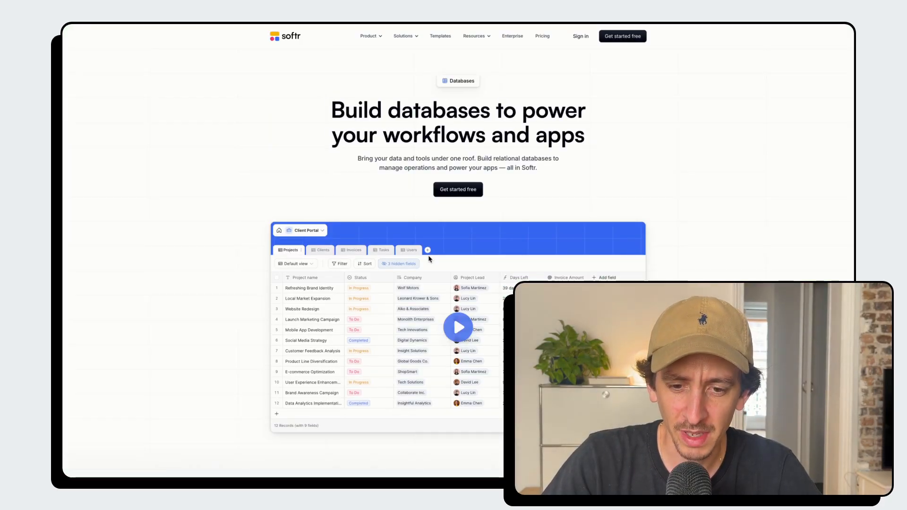
pyautogui.scroll(-3, 461, 290)
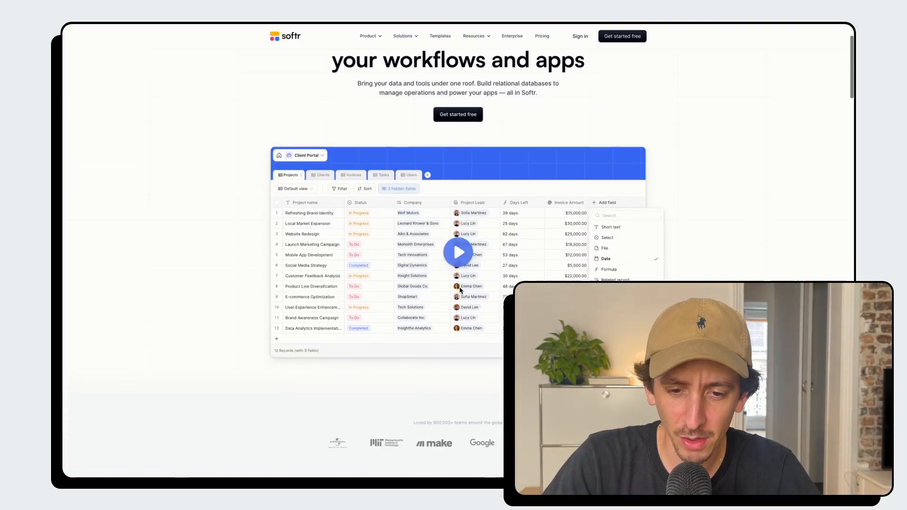
pyautogui.scroll(-10, 460, 289)
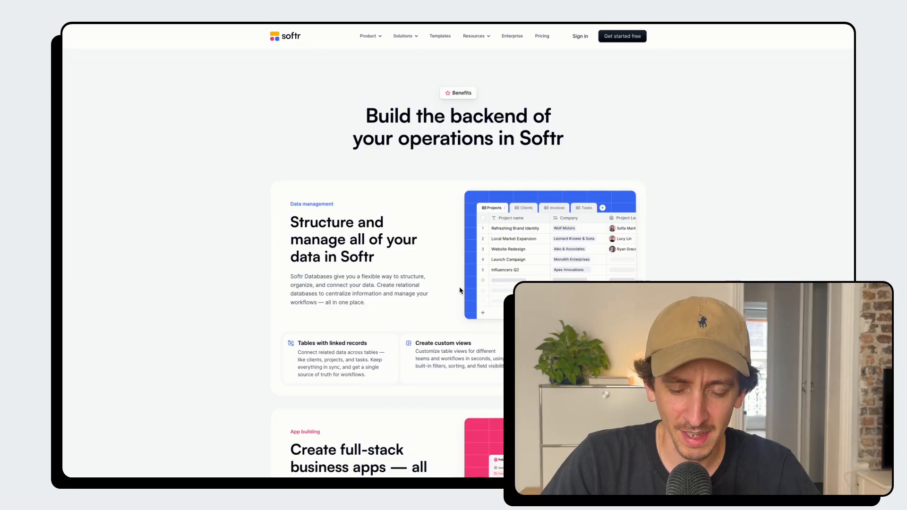
pyautogui.scroll(-7, 460, 290)
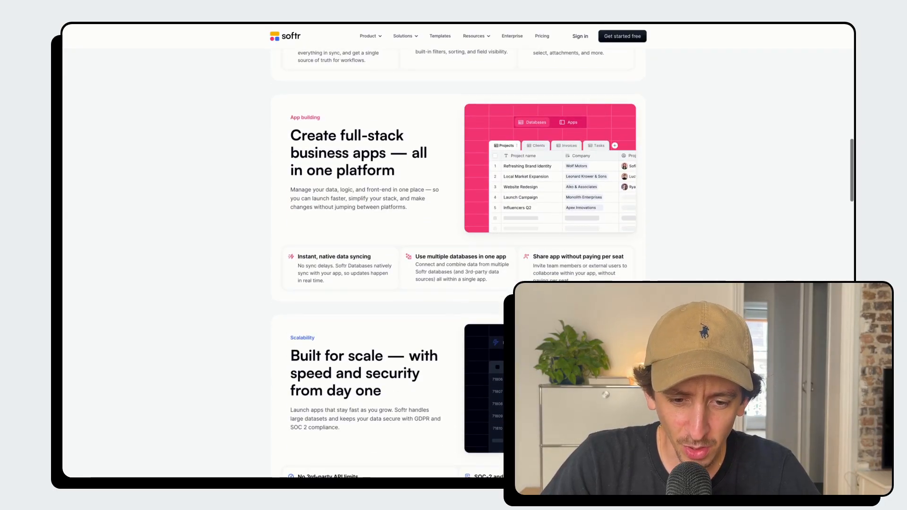
pyautogui.scroll(-2, 653, 210)
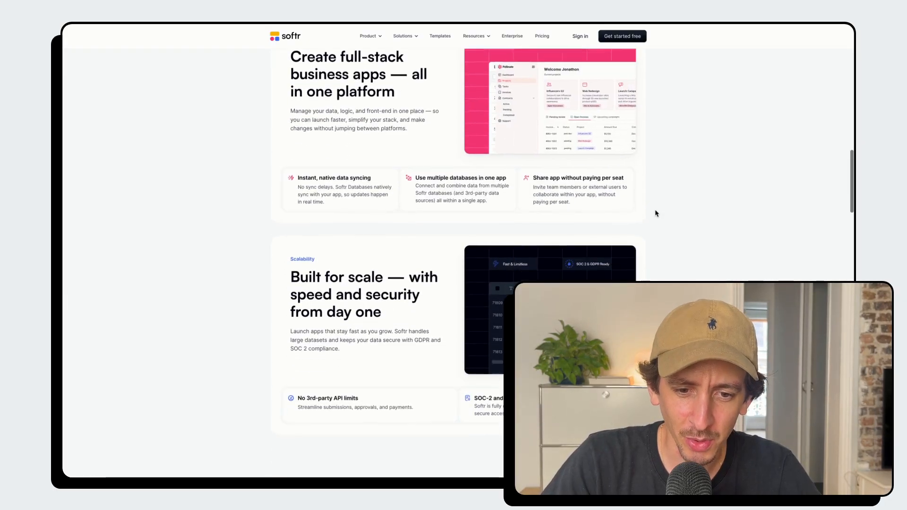
pyautogui.scroll(-10, 655, 213)
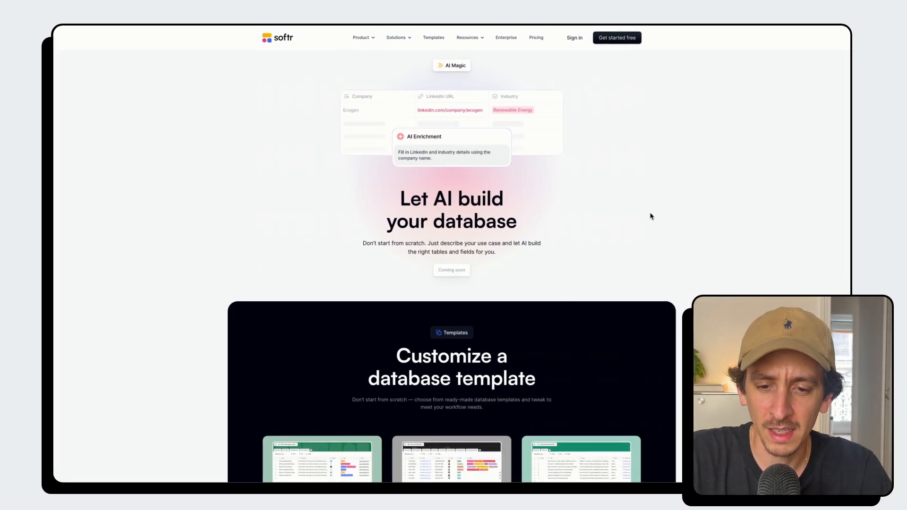
# Go back to the start of the Softr Databases page and examine the data management and app building benefits.
pyautogui.scroll(20, 651, 215)
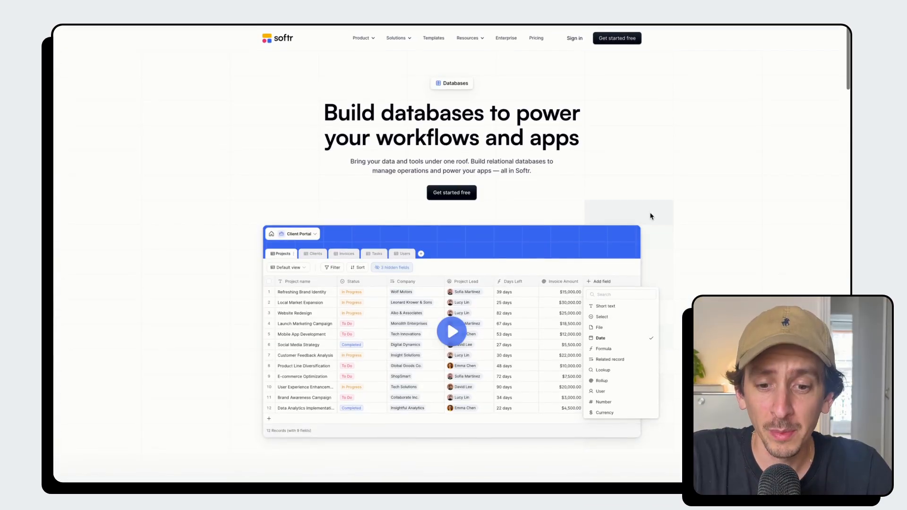
pyautogui.scroll(-2, 652, 224)
pyautogui.scroll(-8, 652, 225)
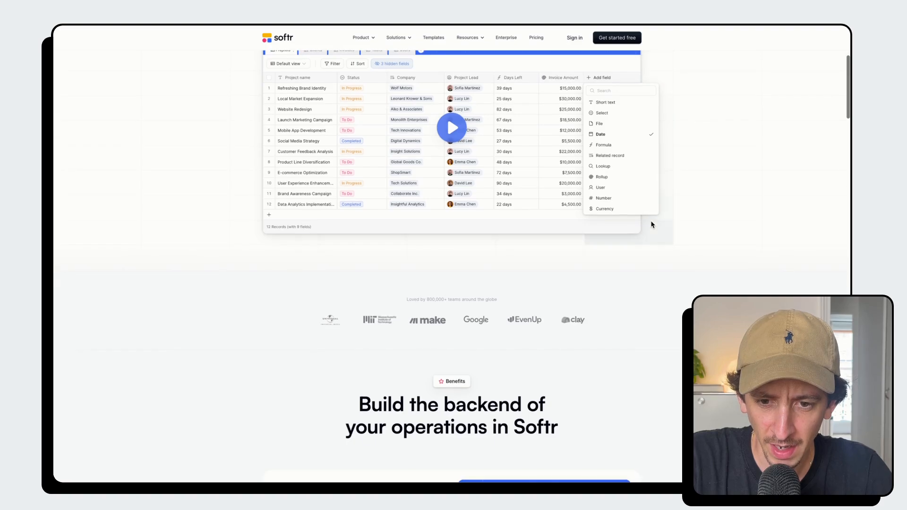
pyautogui.scroll(-3, 651, 224)
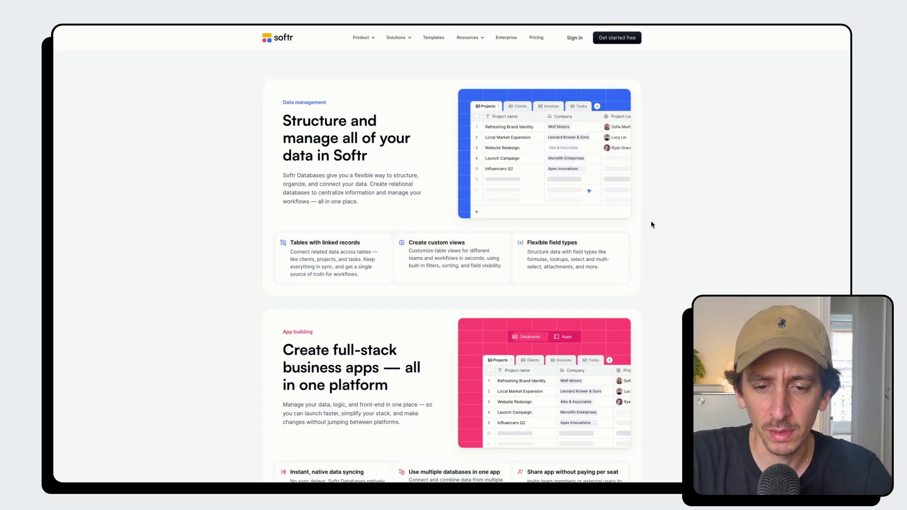
pyautogui.scroll(-1, 652, 224)
pyautogui.scroll(-1, 651, 224)
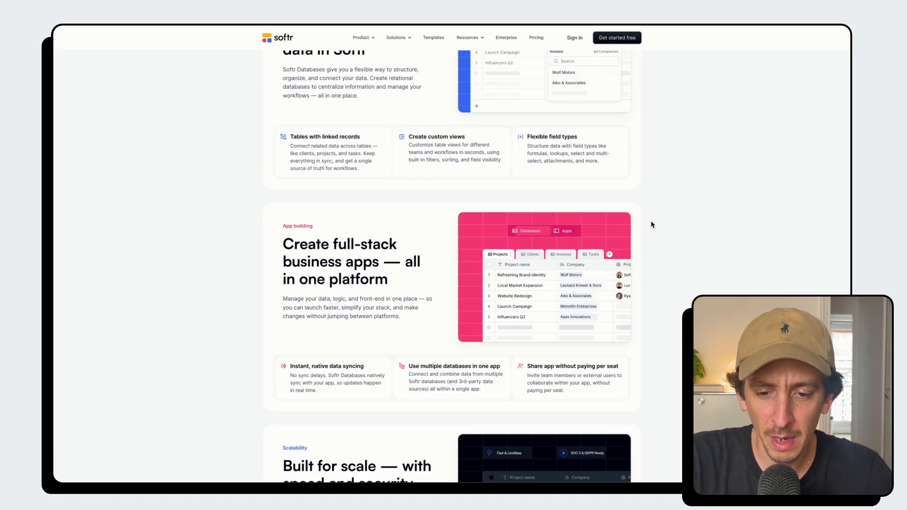
pyautogui.scroll(-2, 652, 225)
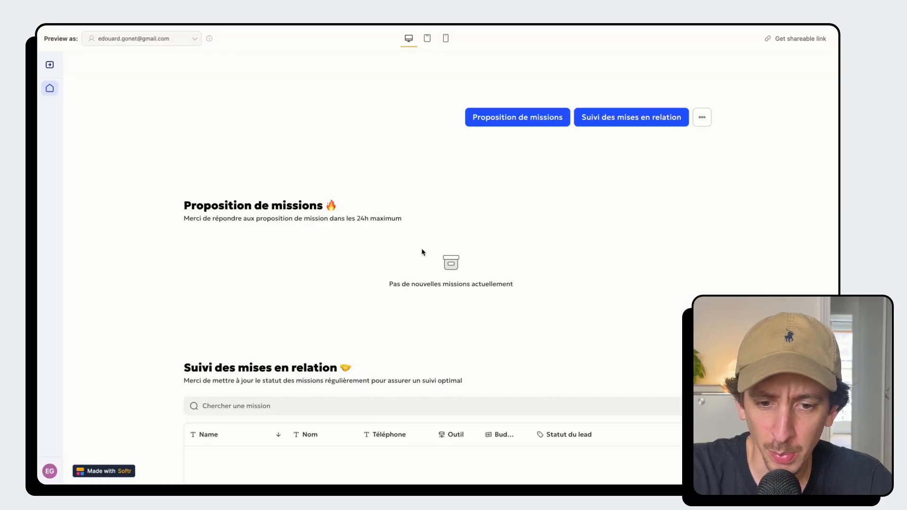
# Review the partner portal preview, covering the mission proposals, the Suivi des mises en relation table and the Matching list.
pyautogui.scroll(-5, 428, 273)
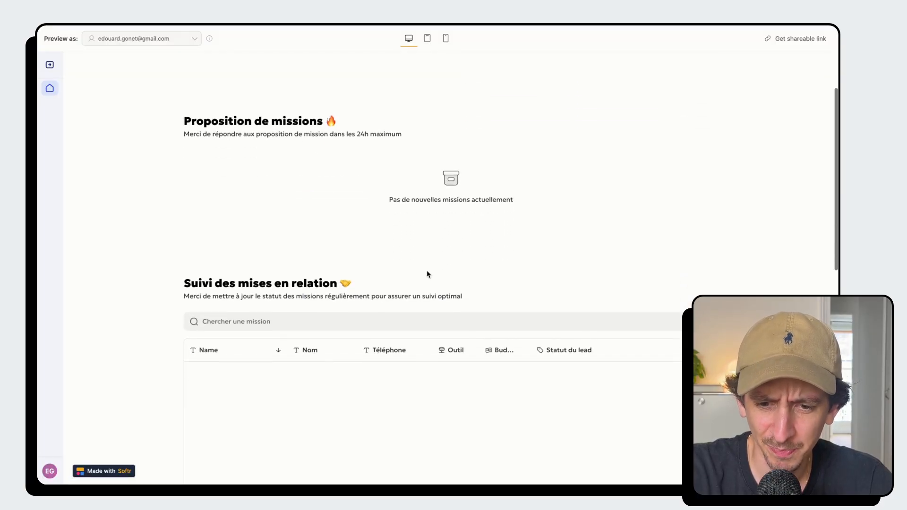
pyautogui.scroll(3, 427, 271)
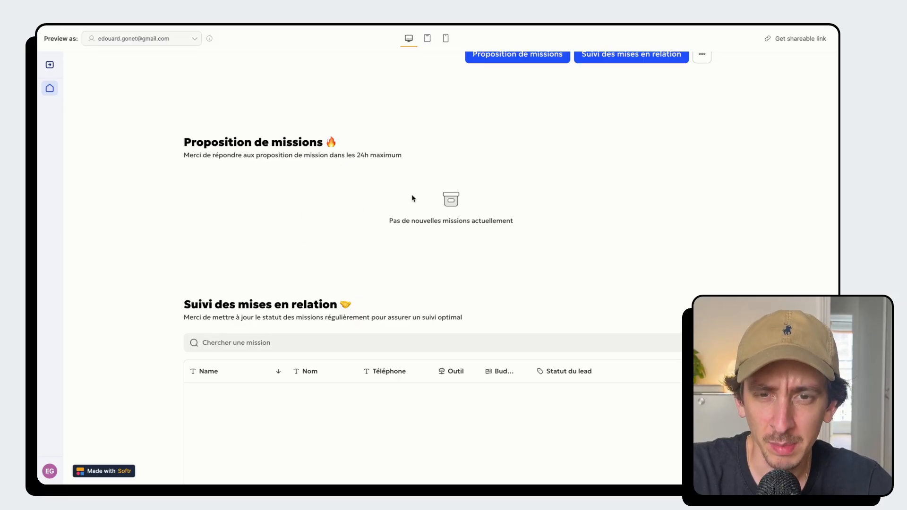
pyautogui.scroll(-5, 446, 249)
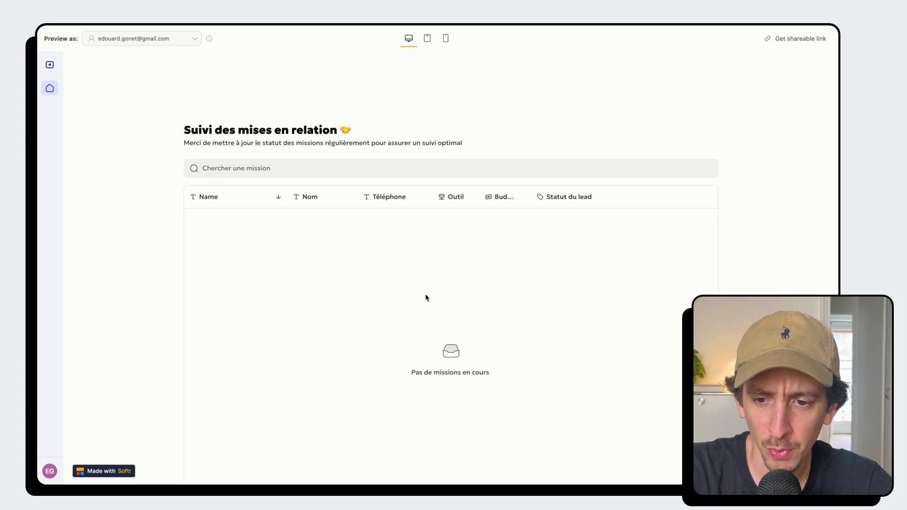
pyautogui.scroll(-8, 430, 331)
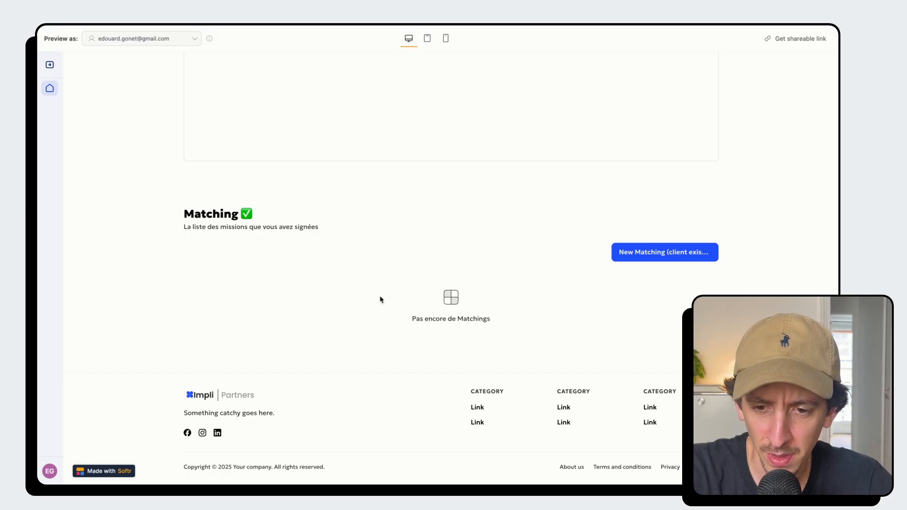
pyautogui.scroll(10, 381, 299)
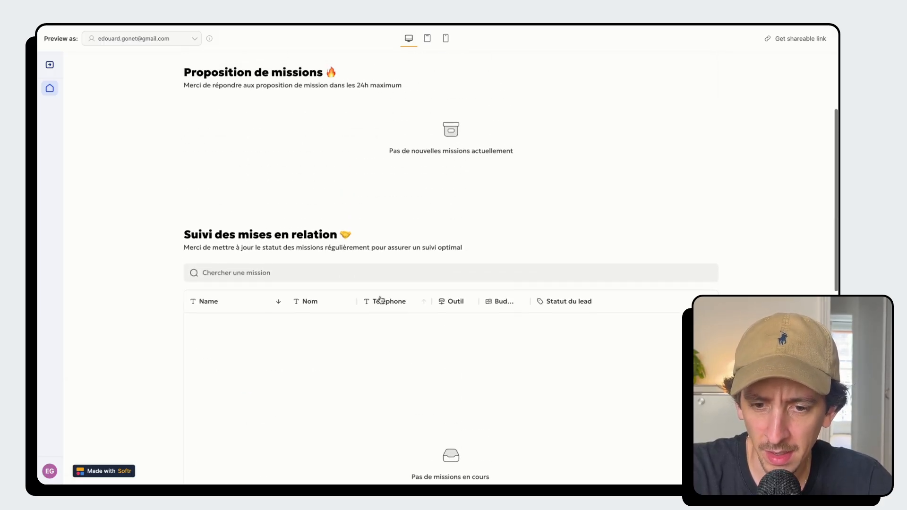
pyautogui.scroll(3, 380, 299)
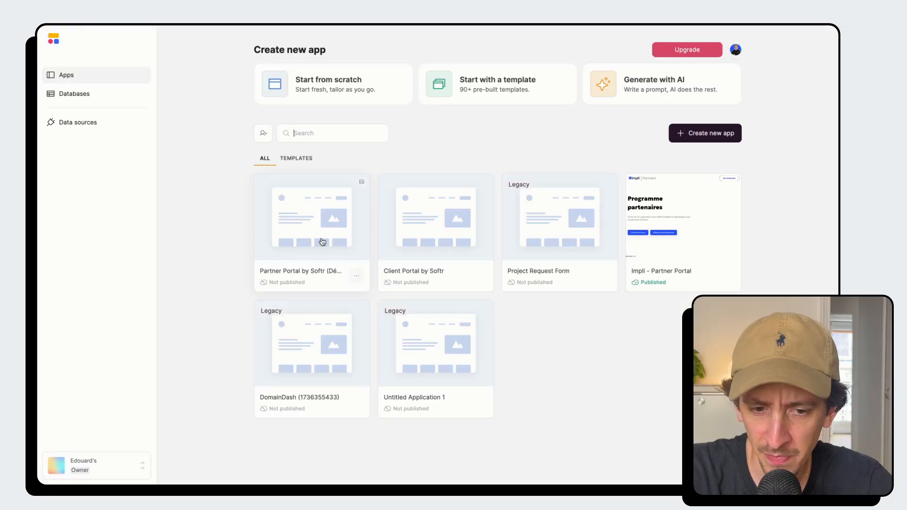
# Look over the connected data sources and the list of apps, and open the Databases overview.
pyautogui.click(87, 125)
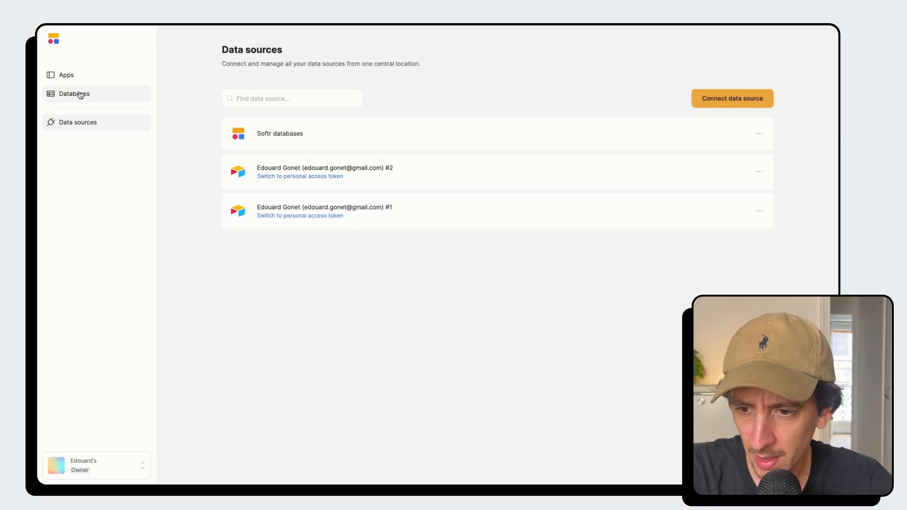
pyautogui.click(71, 79)
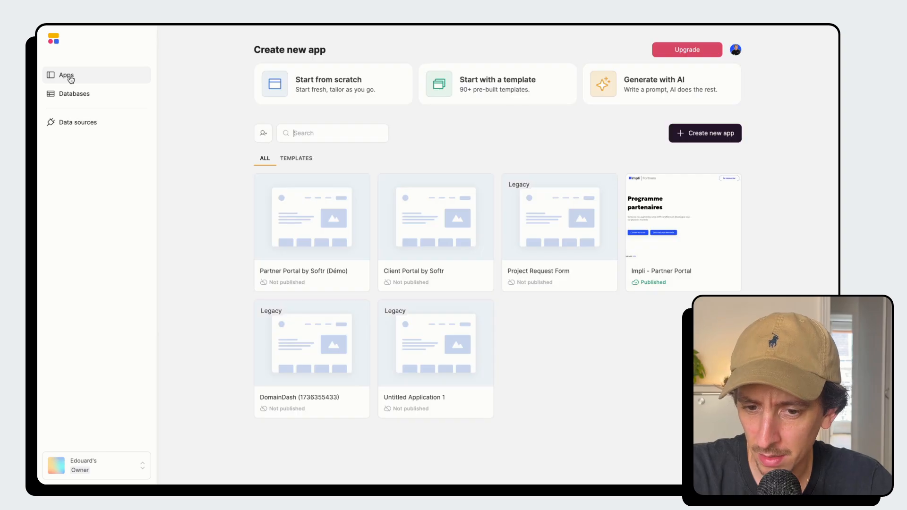
pyautogui.click(76, 97)
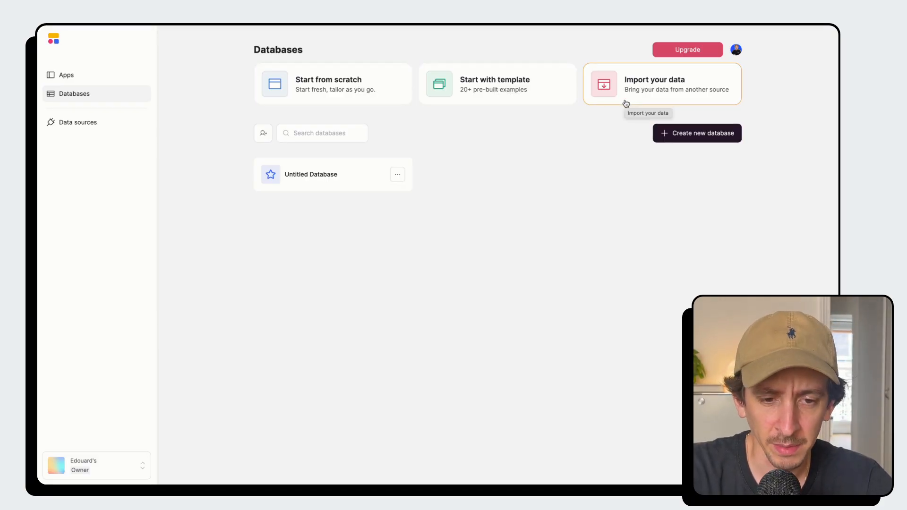
# Check which data sources can be imported into a database, and leave the import dialog without choosing one.
pyautogui.click(636, 86)
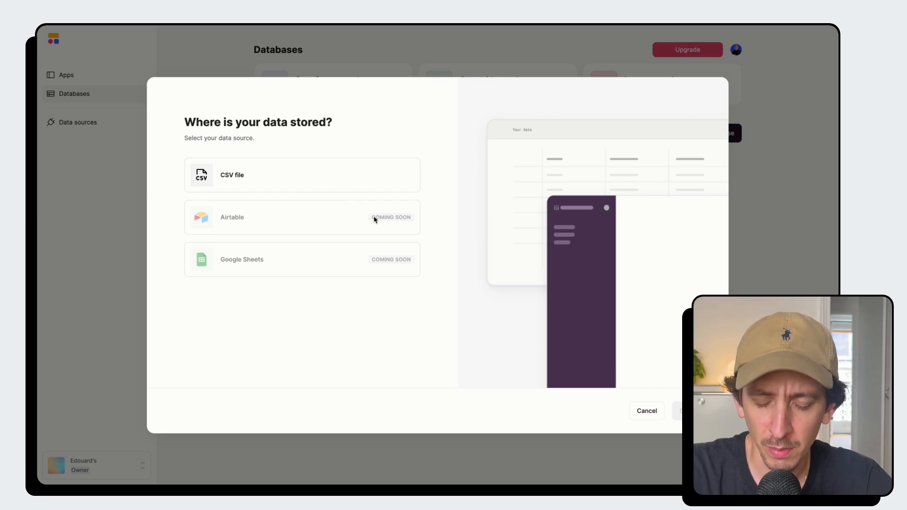
pyautogui.click(772, 254)
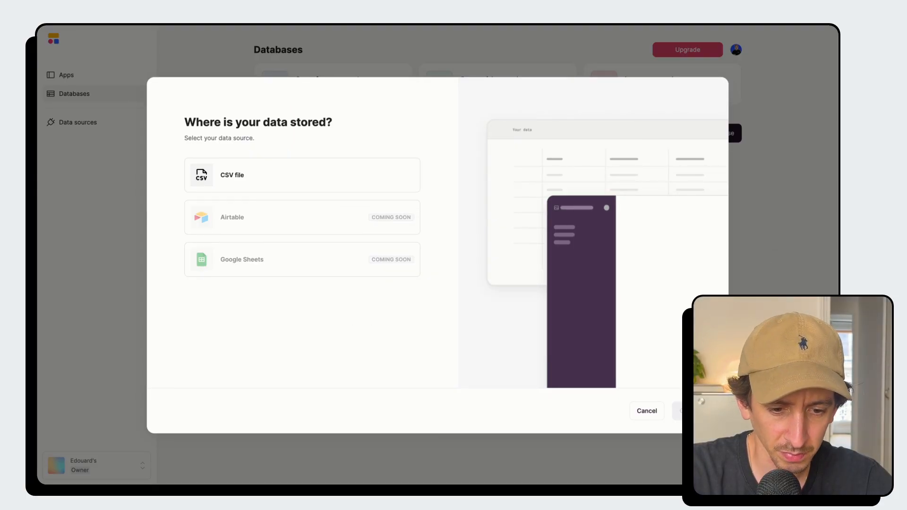
pyautogui.click(645, 412)
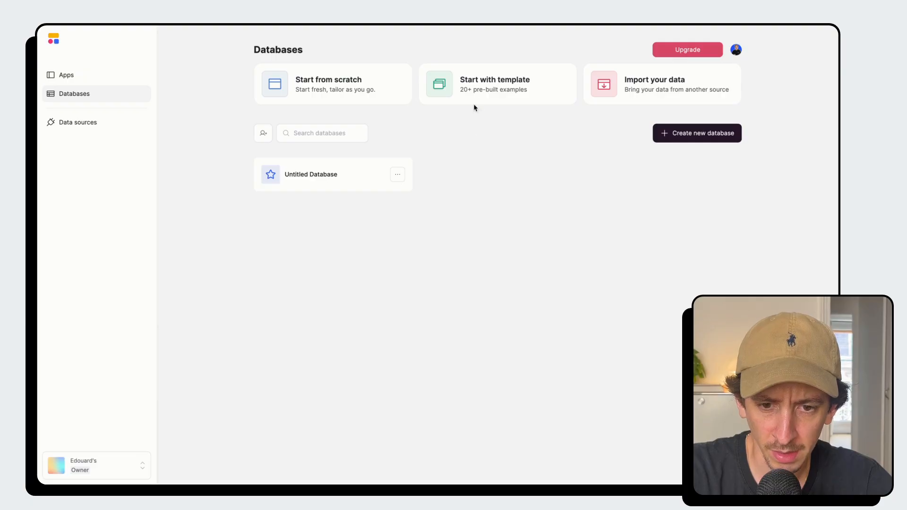
# Browse the database templates and create a new database from the Partner Portal template.
pyautogui.click(484, 97)
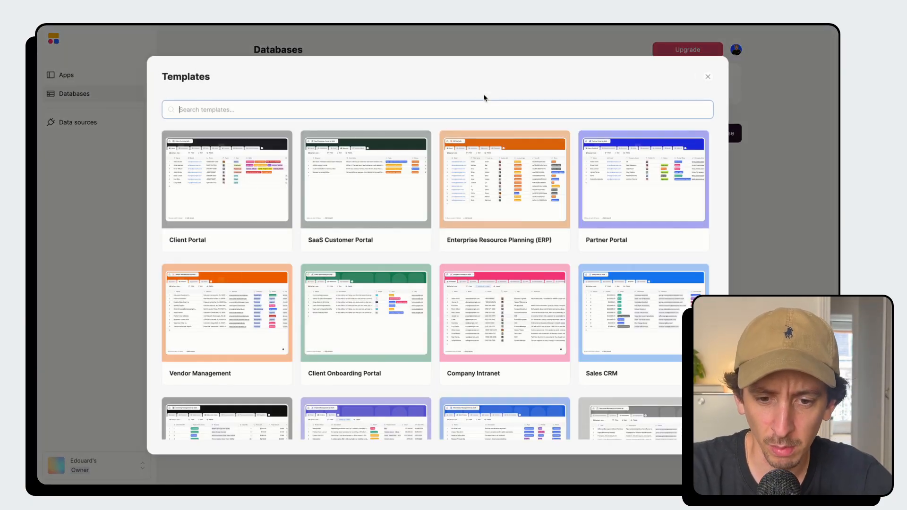
pyautogui.moveTo(496, 219)
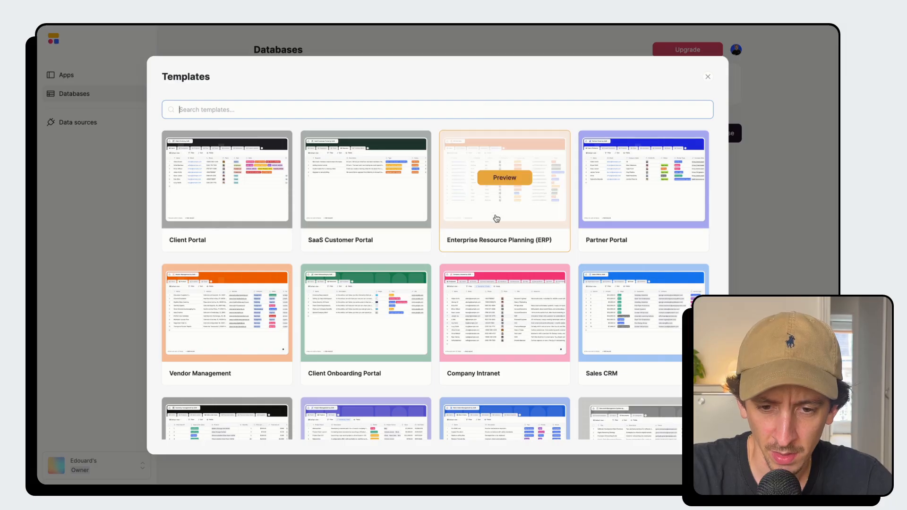
pyautogui.scroll(-2, 496, 219)
pyautogui.scroll(-4, 527, 325)
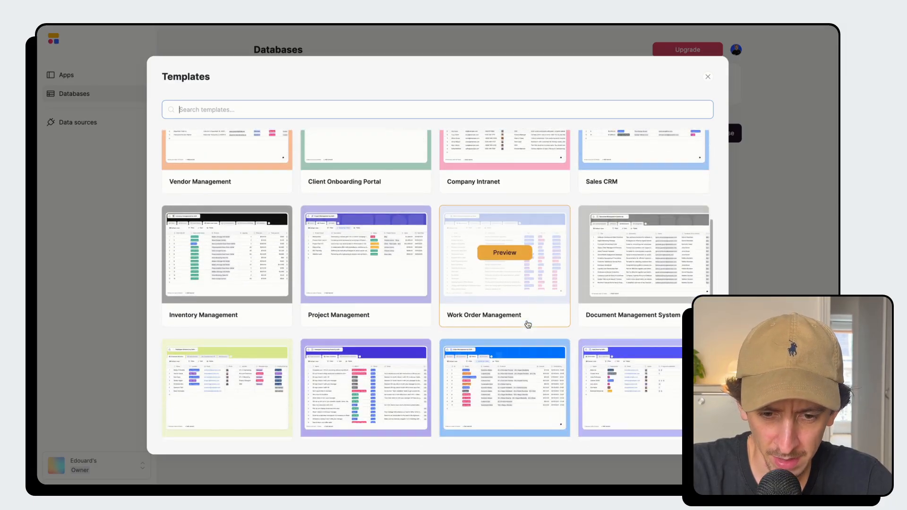
pyautogui.scroll(-1, 523, 282)
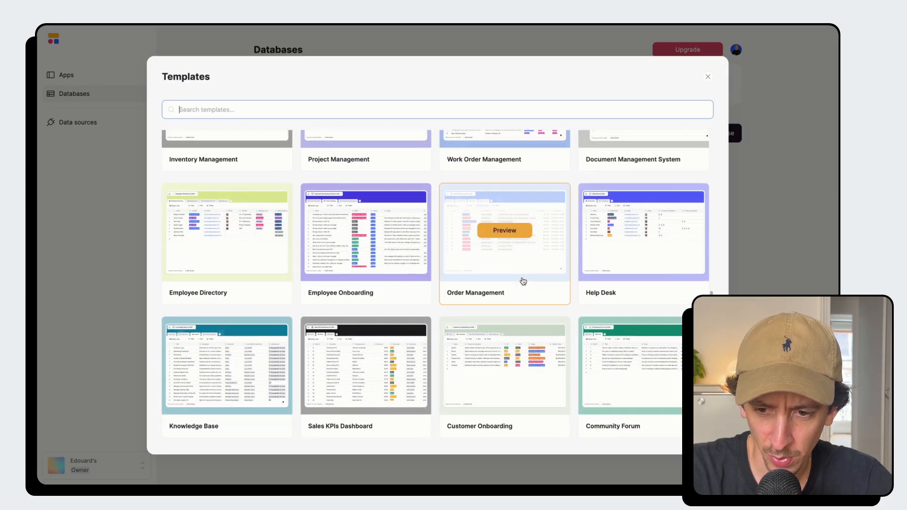
pyautogui.scroll(6, 523, 282)
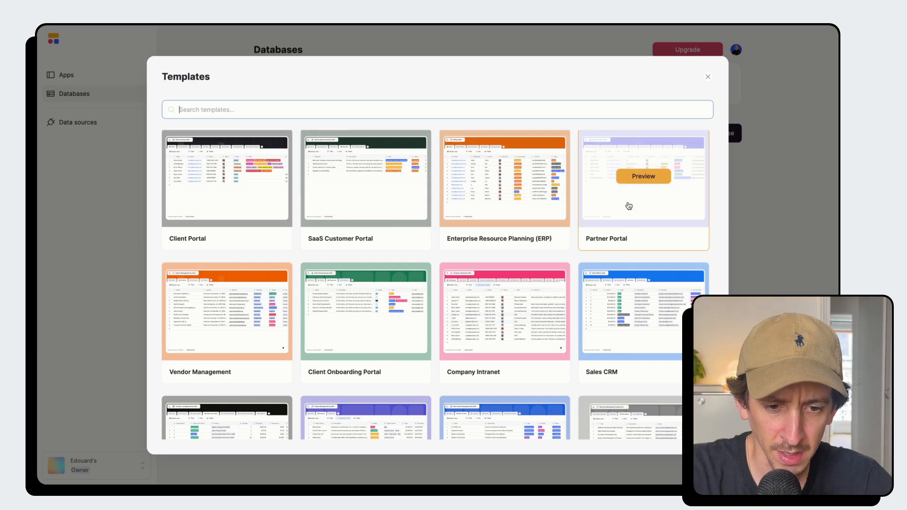
pyautogui.click(635, 179)
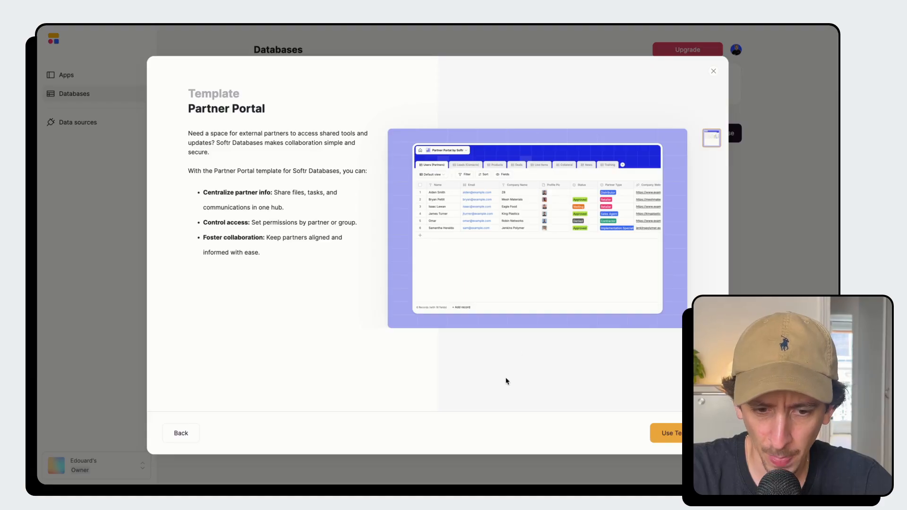
pyautogui.click(670, 434)
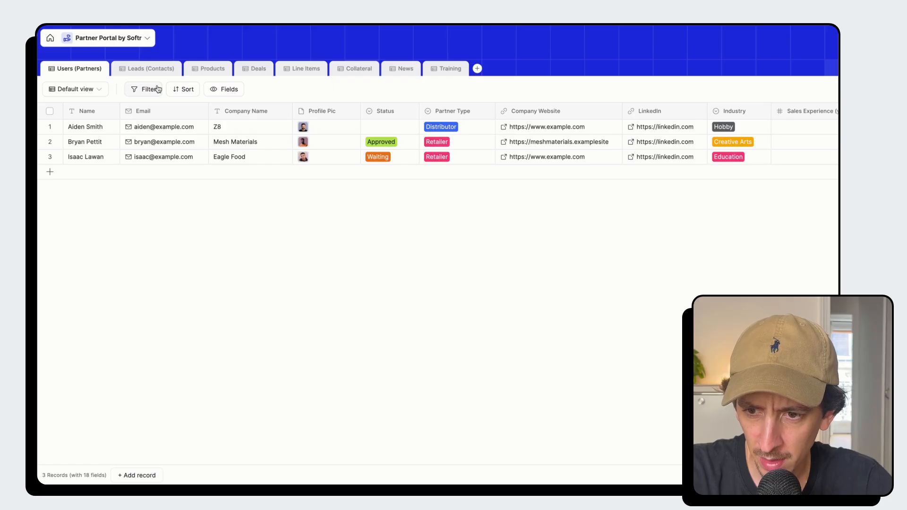
# Look through the Leads (Contacts), Products and Deals tables, and examine the linked fields of the Users (Partners) table.
pyautogui.click(144, 70)
pyautogui.click(213, 70)
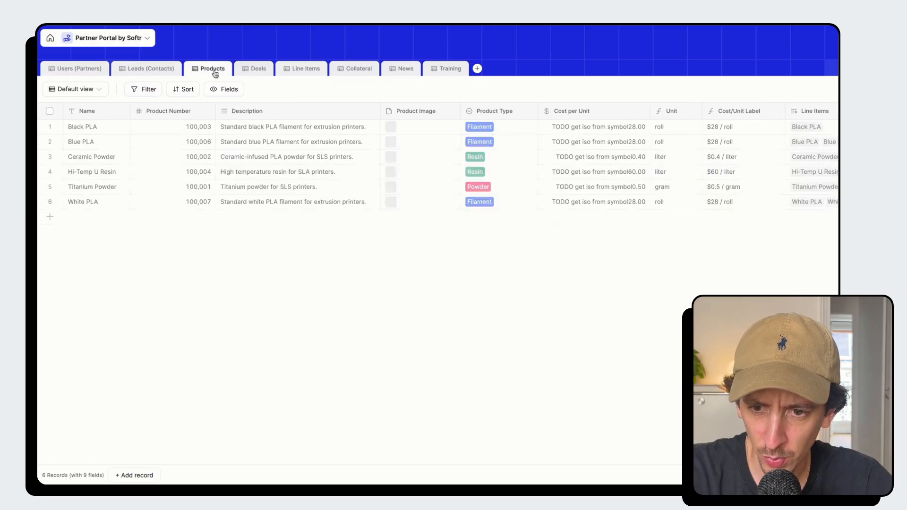
pyautogui.click(251, 70)
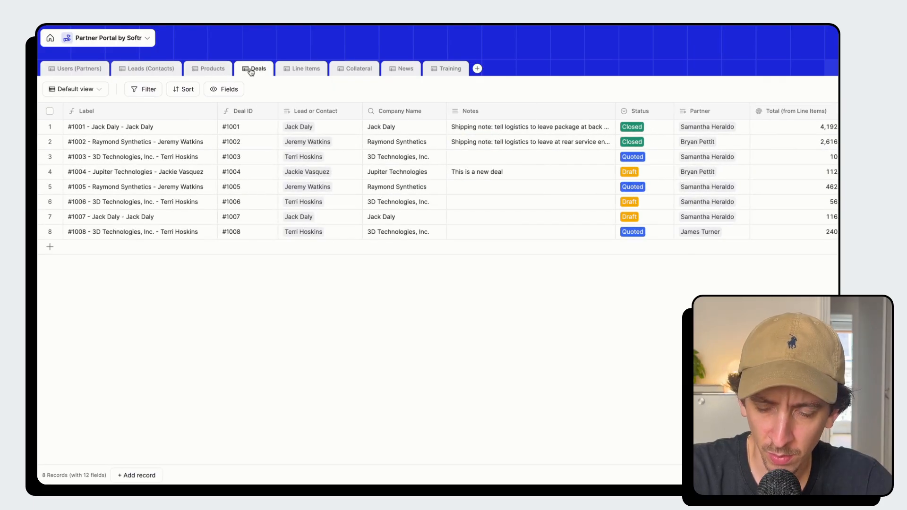
pyautogui.click(78, 70)
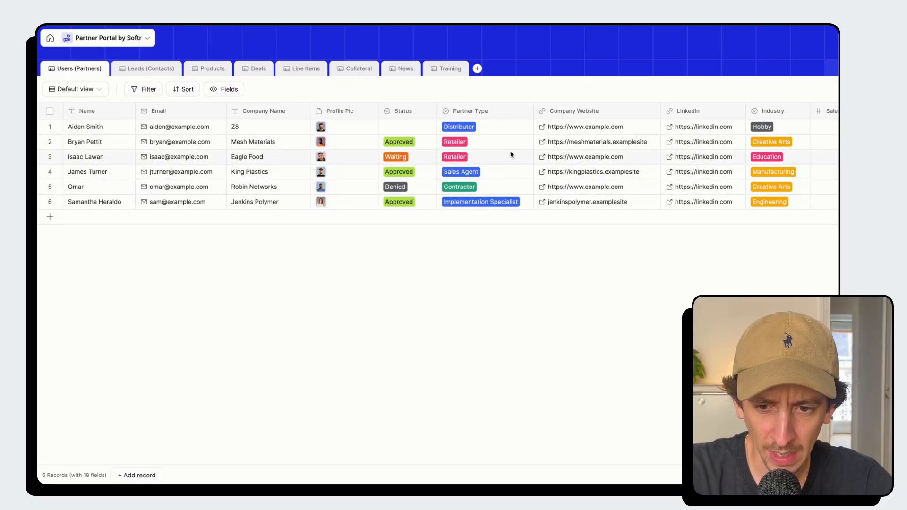
pyautogui.hscroll(10, 511, 155)
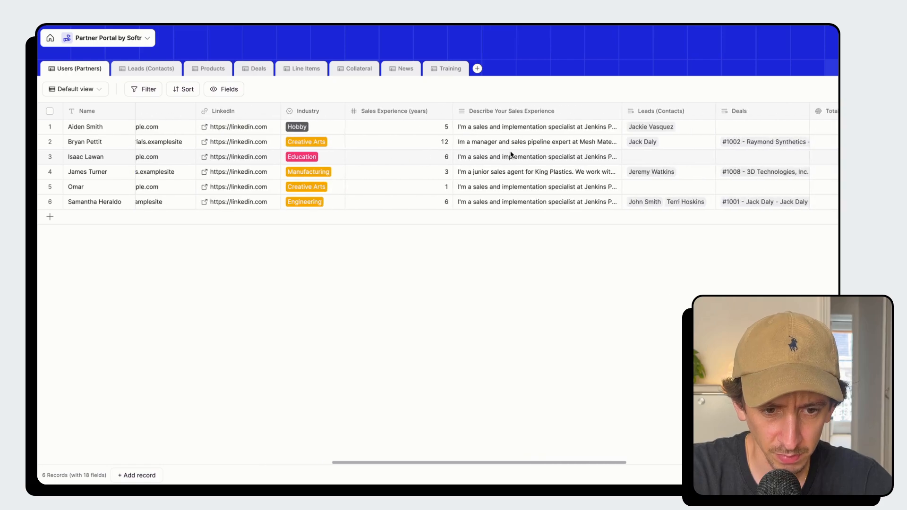
pyautogui.hscroll(5, 511, 154)
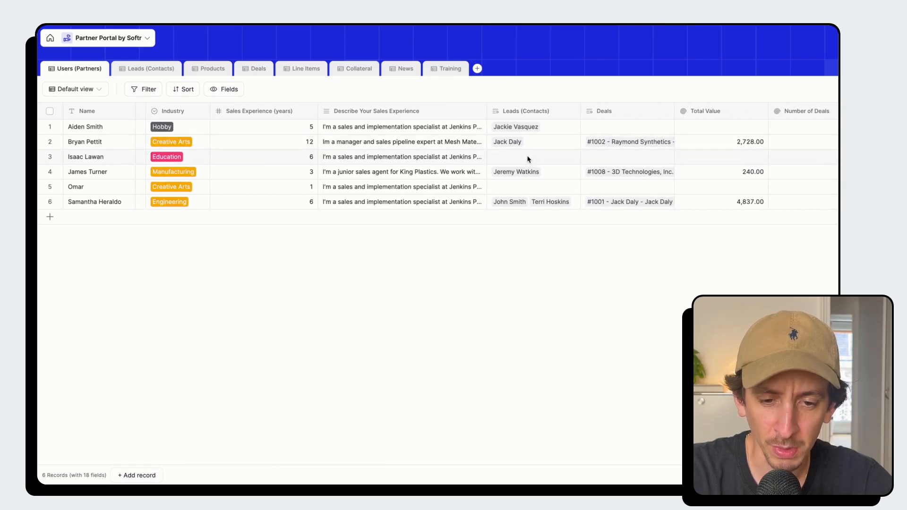
# Link the third available contact to the third partner's Leads (Contacts) field in the Users (Partners) table.
pyautogui.click(527, 159)
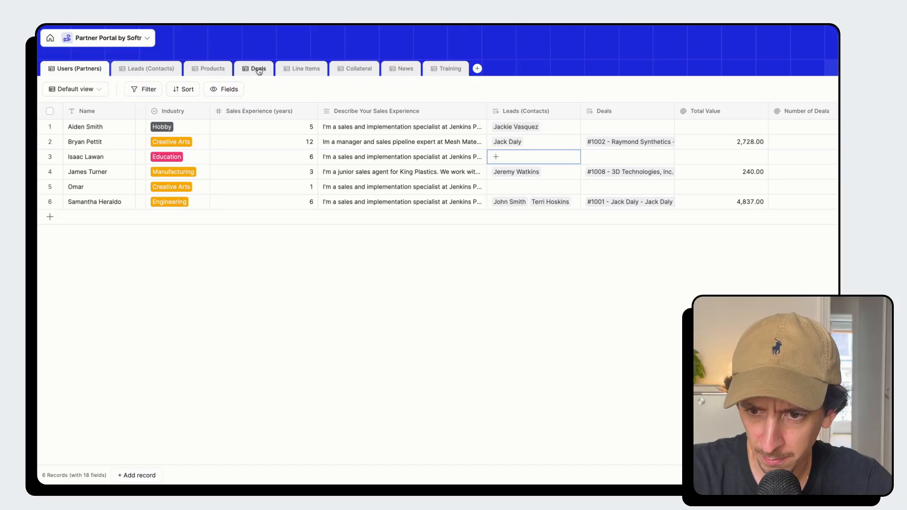
pyautogui.click(498, 160)
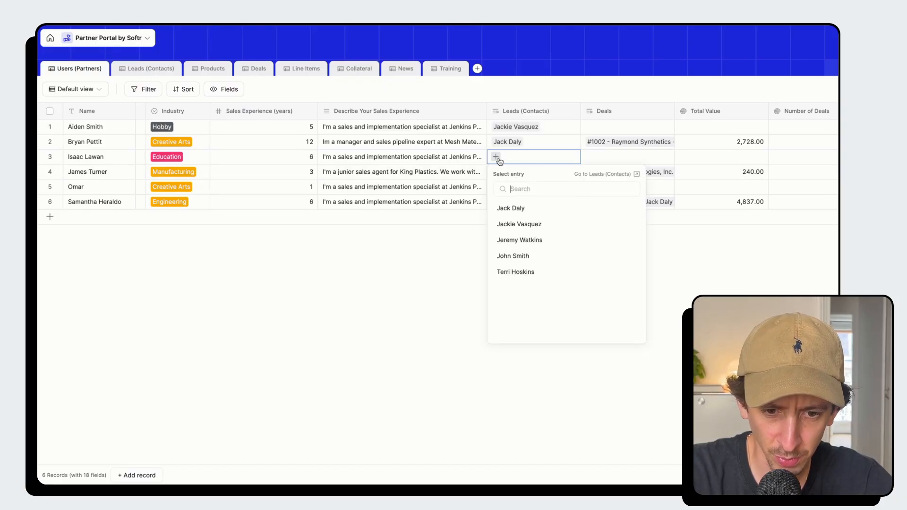
pyautogui.click(515, 241)
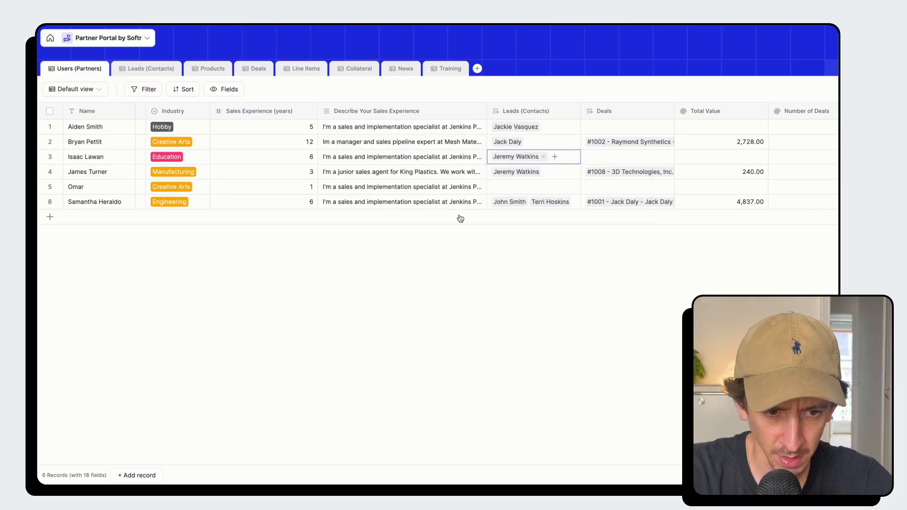
# Examine the filter, sort and column visibility options of the Users (Partners) table without changing any of them.
pyautogui.hscroll(-5, 373, 127)
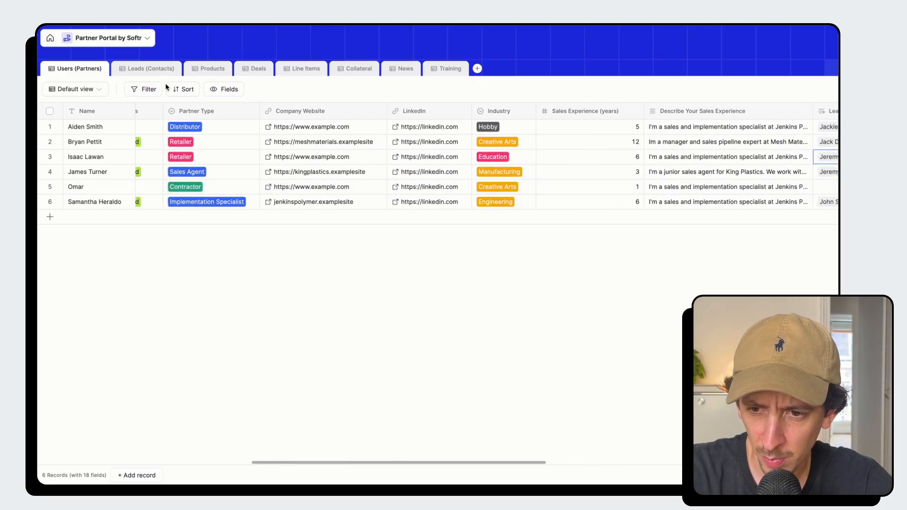
pyautogui.click(147, 90)
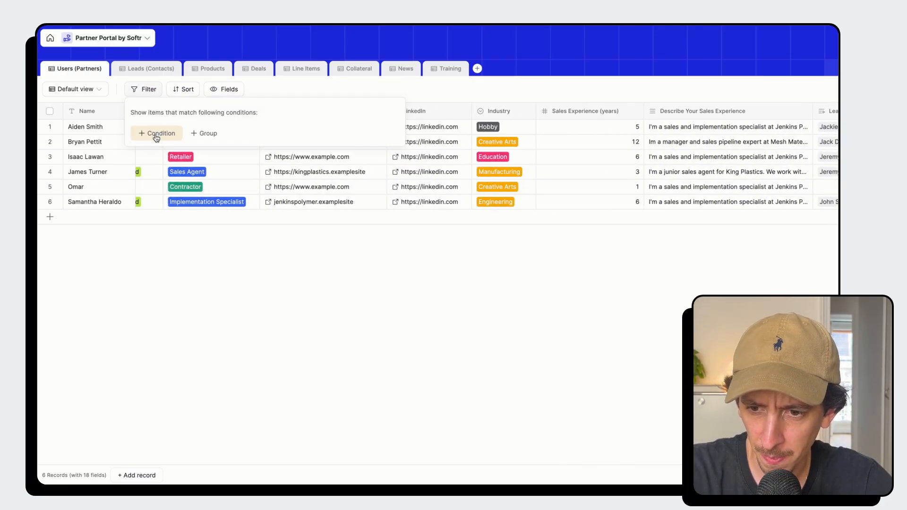
pyautogui.click(156, 133)
pyautogui.click(144, 86)
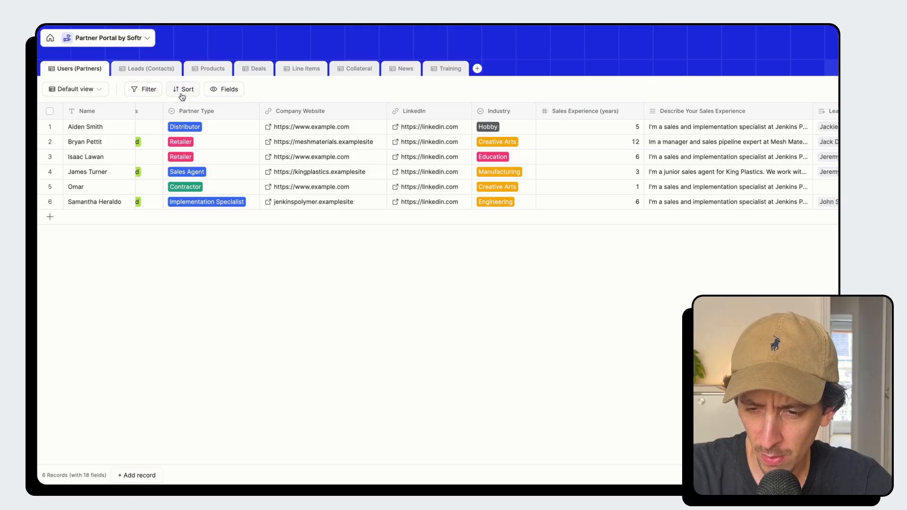
pyautogui.click(183, 94)
pyautogui.click(236, 91)
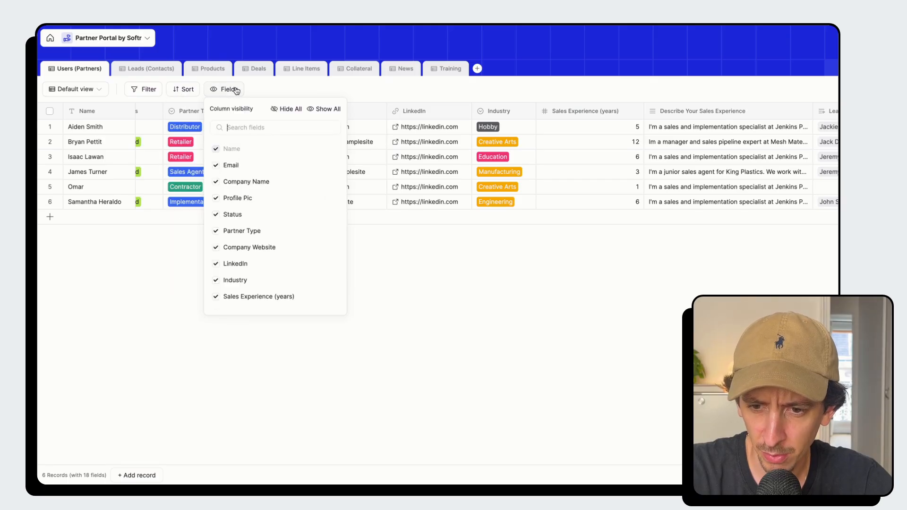
pyautogui.scroll(-5, 277, 210)
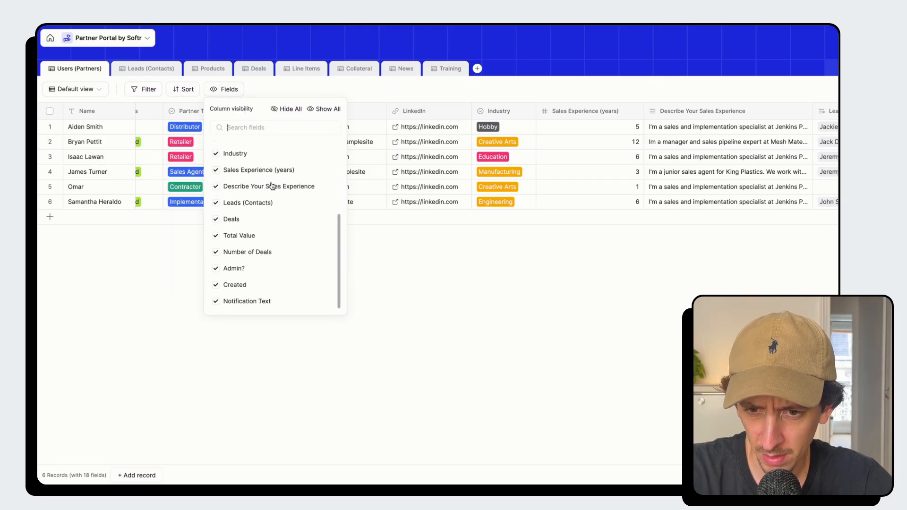
pyautogui.click(396, 97)
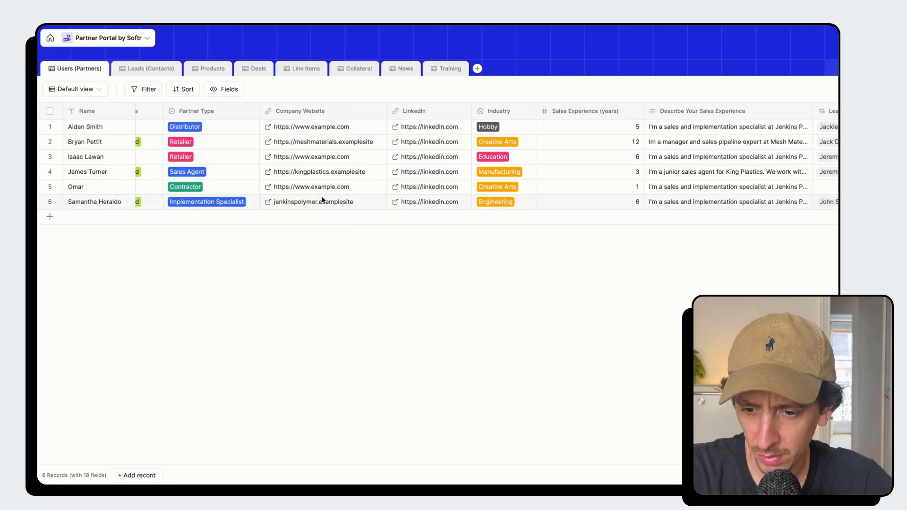
# Add an empty record to the Users (Partners) table and go to the sixth partner's row.
pyautogui.click(129, 475)
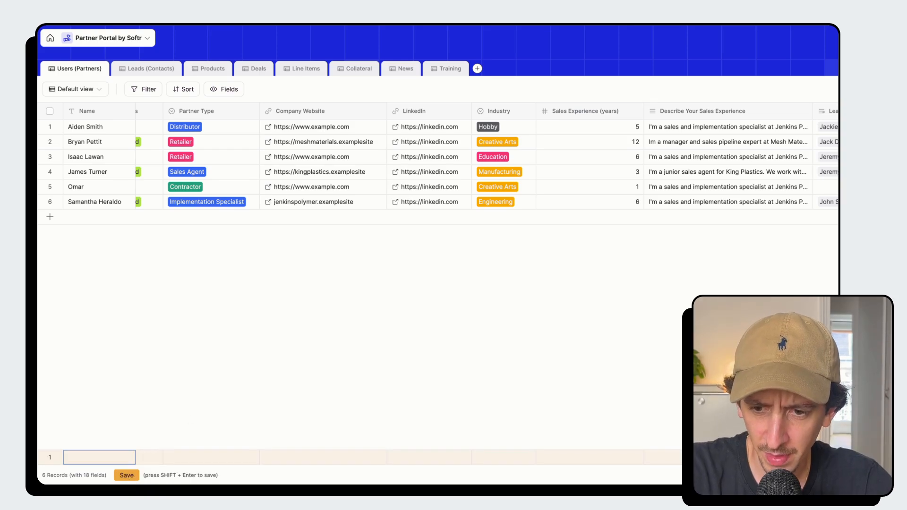
pyautogui.click(108, 202)
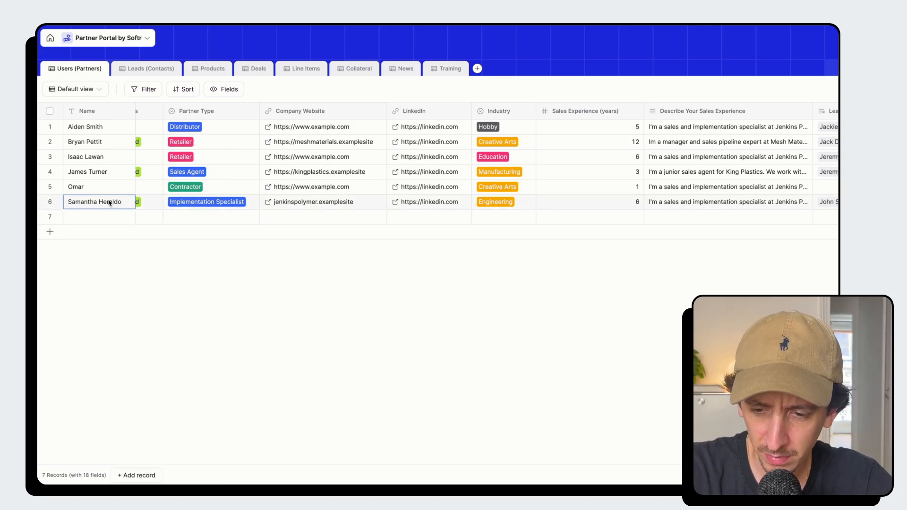
pyautogui.press('Right')
pyautogui.press('Right')
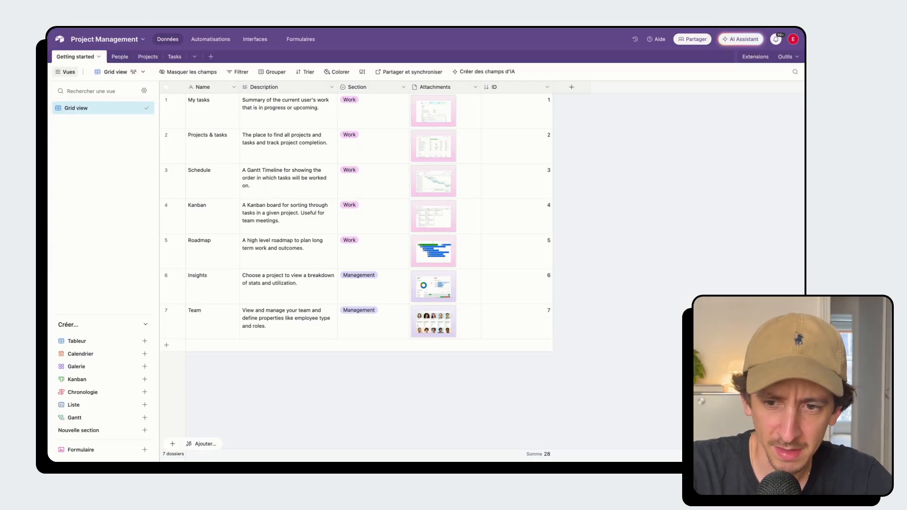
# Switch to the Project Management base in Airtable and open its interfaces.
pyautogui.click(255, 39)
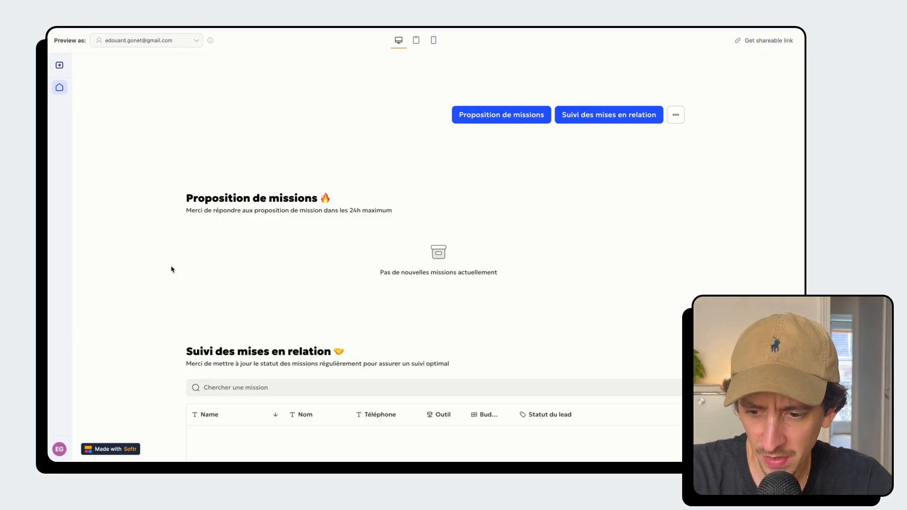
# Switch to the Softr app preview and look over its Proposition de missions and Suivi des mises en relation sections and sidebar.
pyautogui.scroll(-5, 162, 391)
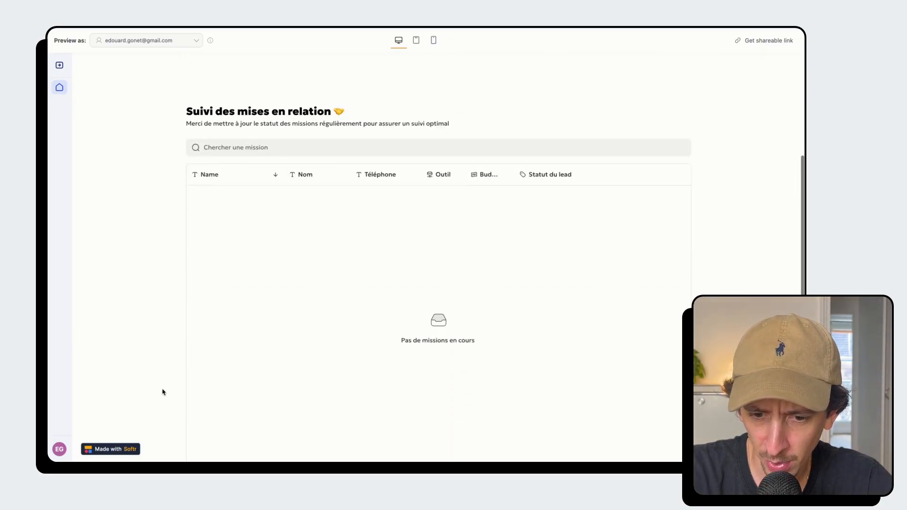
pyautogui.scroll(-5, 162, 391)
pyautogui.scroll(10, 162, 391)
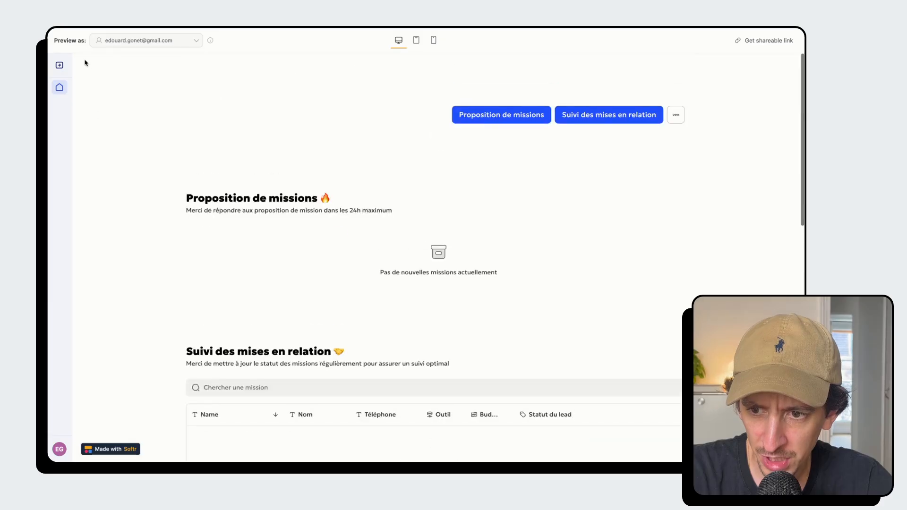
pyautogui.click(59, 65)
pyautogui.click(156, 447)
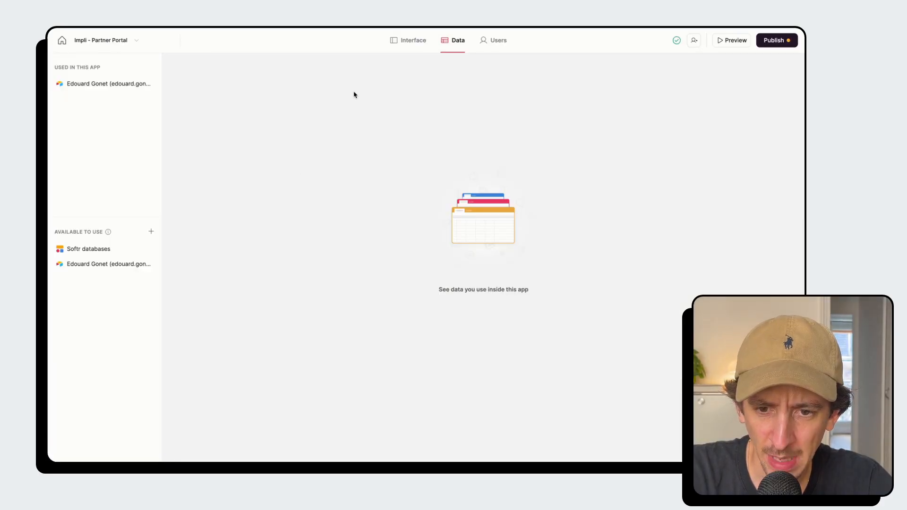
# Review the data sources used in and available to the Impli - Partner Portal app, and create a new blank Softr database.
pyautogui.click(103, 90)
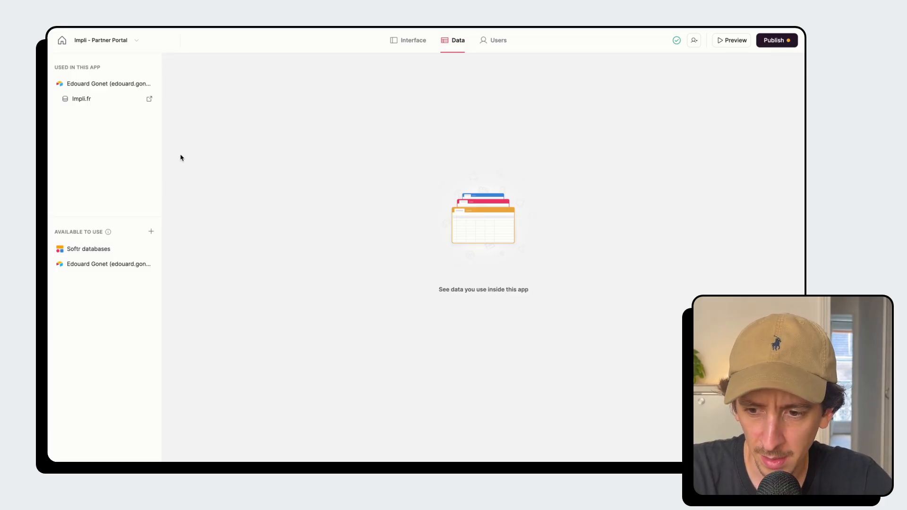
pyautogui.click(111, 254)
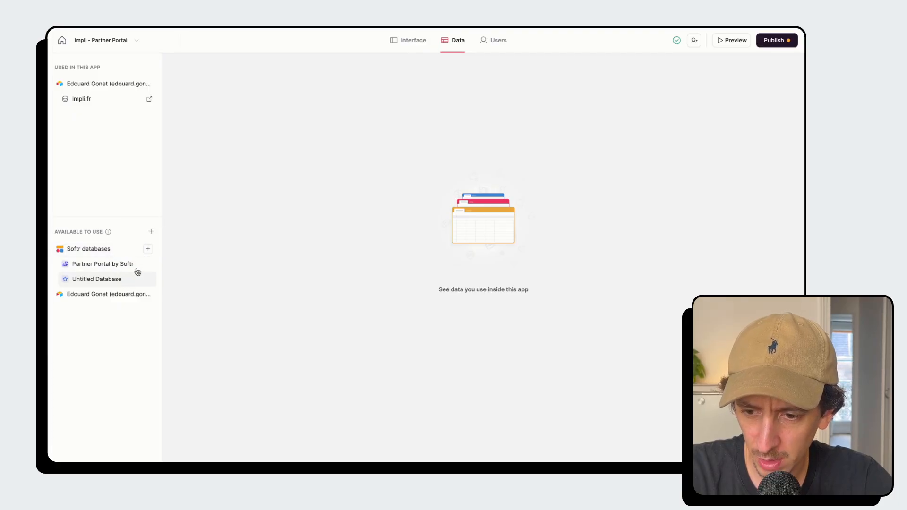
pyautogui.click(147, 249)
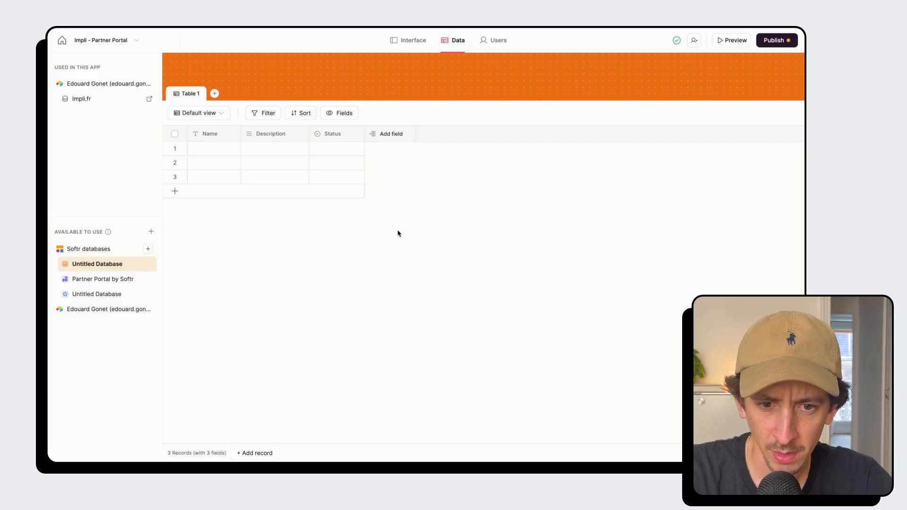
pyautogui.click(122, 86)
pyautogui.click(122, 86)
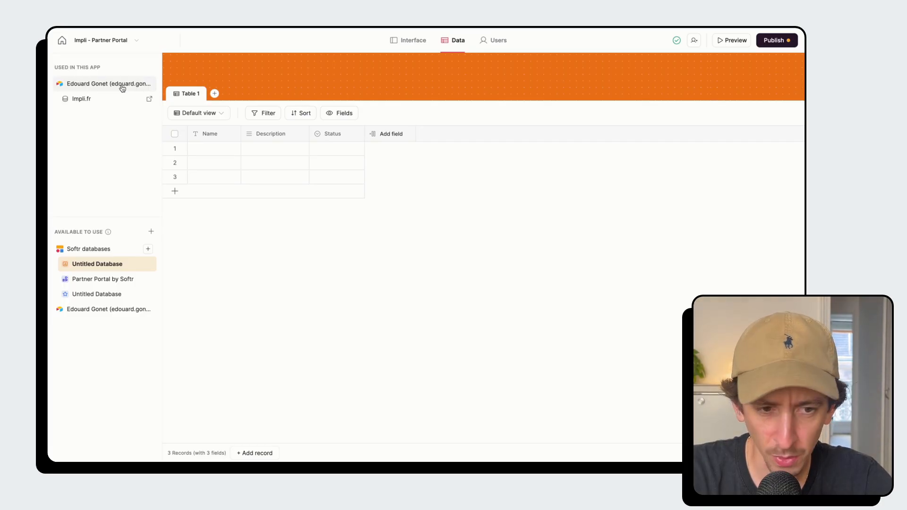